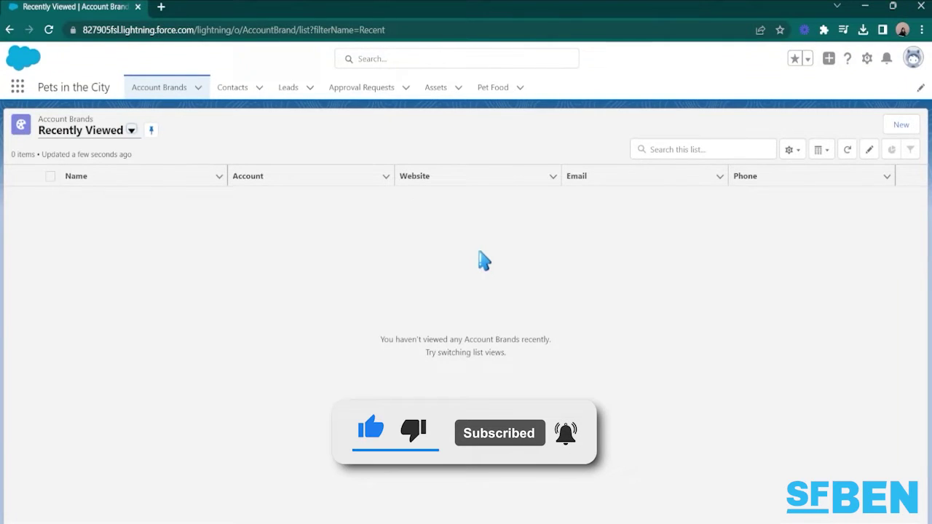
- Search 'oppo' in the App Launcher and open the Opportunities Recently Viewed list
left_click(16, 87)
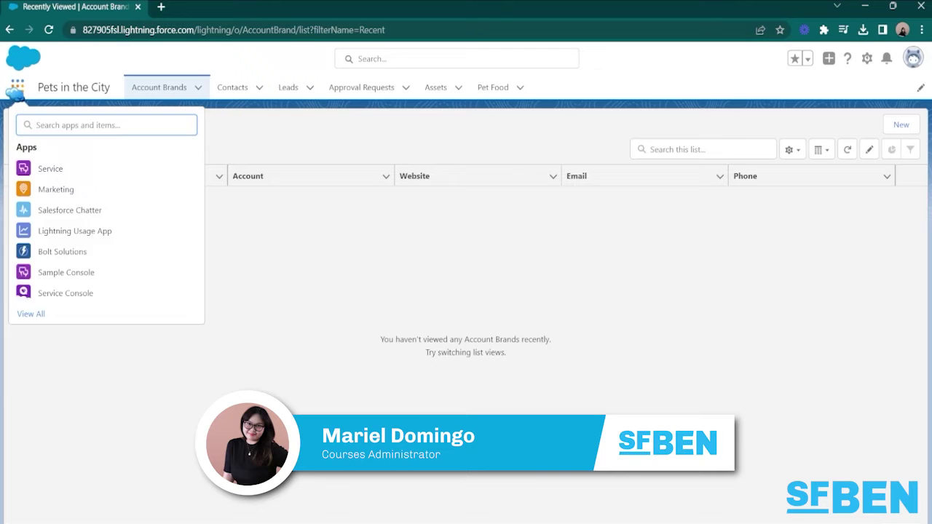
type("oppo")
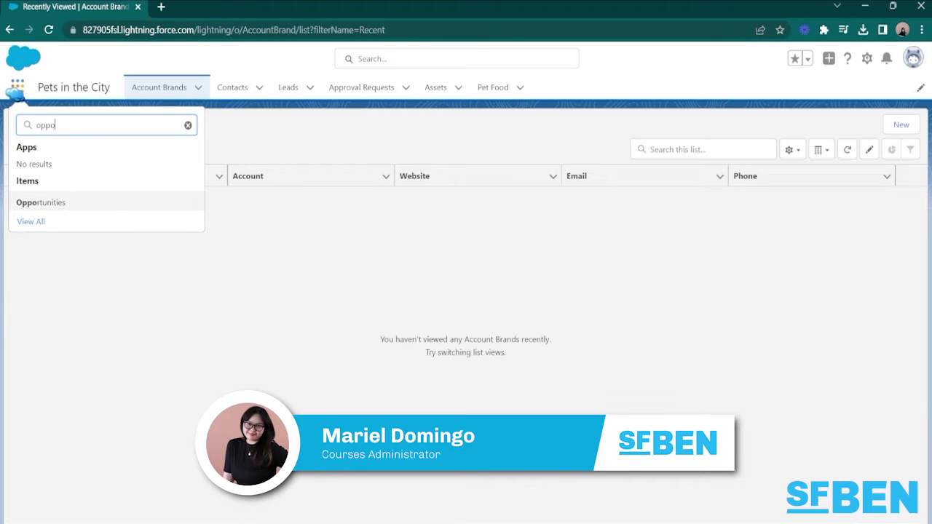
left_click(81, 203)
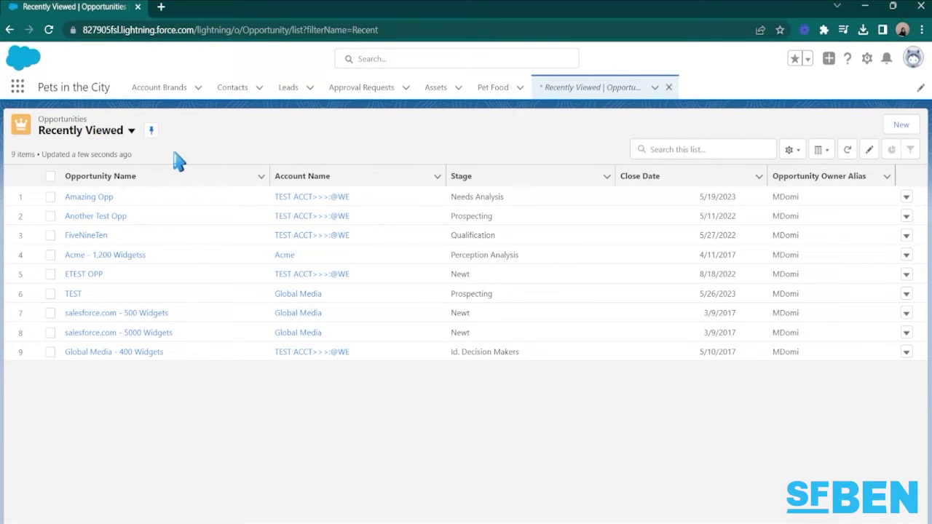
left_click(100, 135)
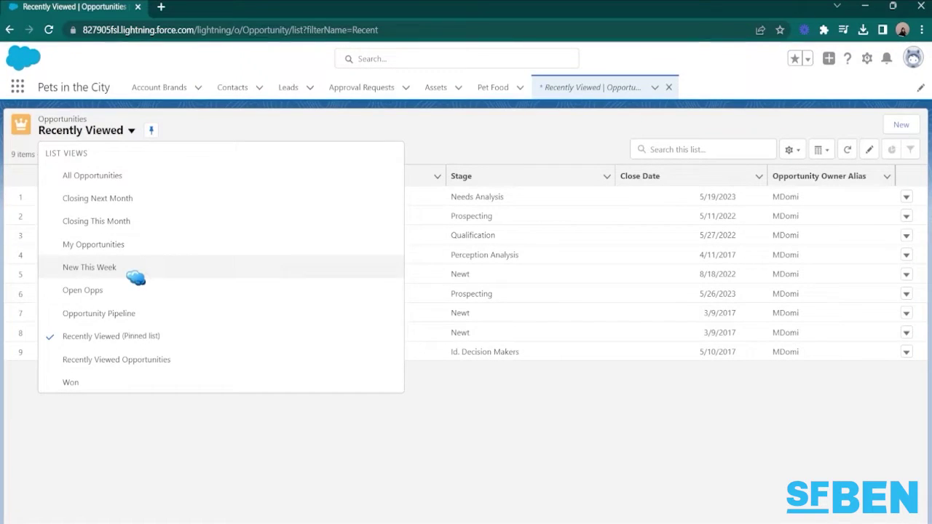
left_click(95, 133)
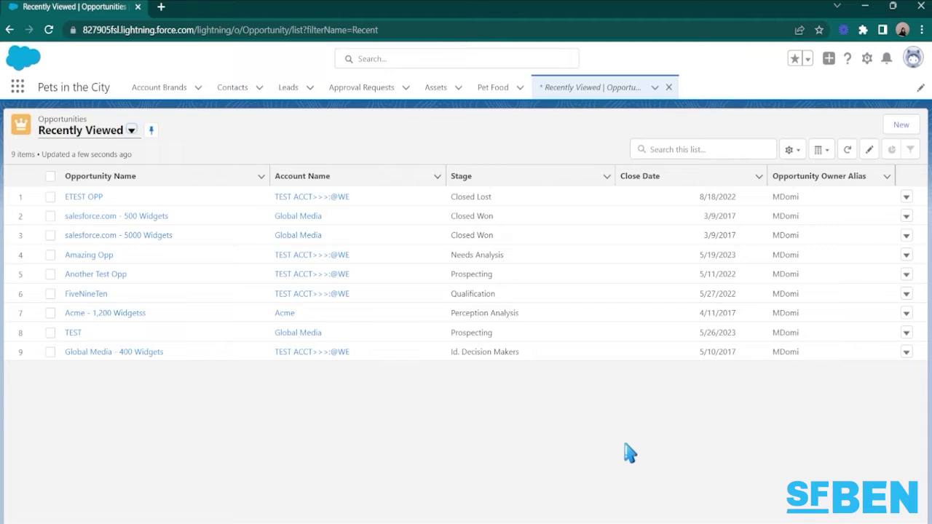
- Create a private list view 'My Open Opportunites' with API name My_Open_Opportunites
left_click(791, 150)
left_click(771, 204)
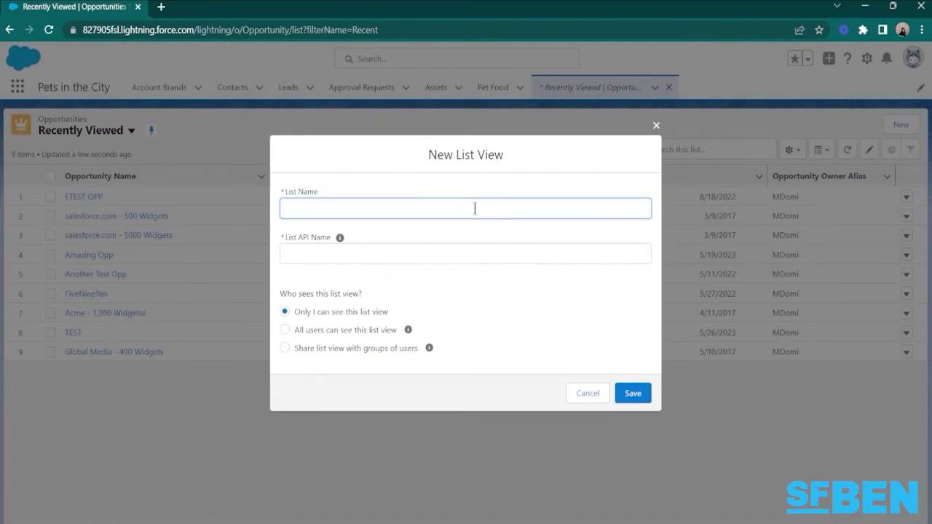
type("My Open Opportunites")
key("Tab")
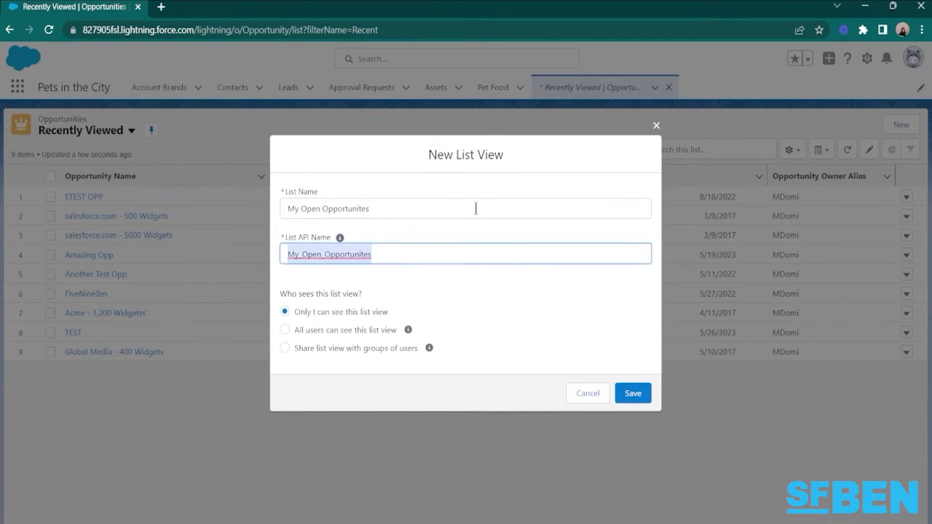
left_click(480, 282)
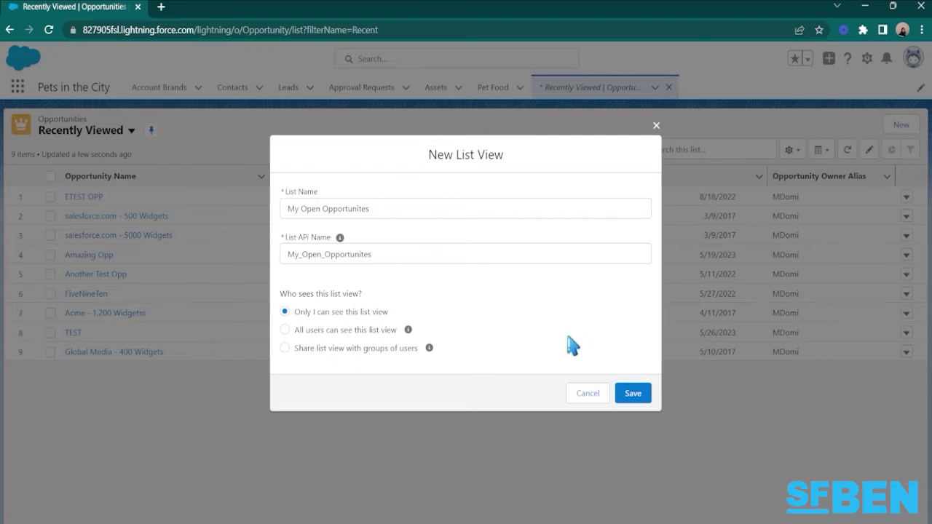
left_click(633, 395)
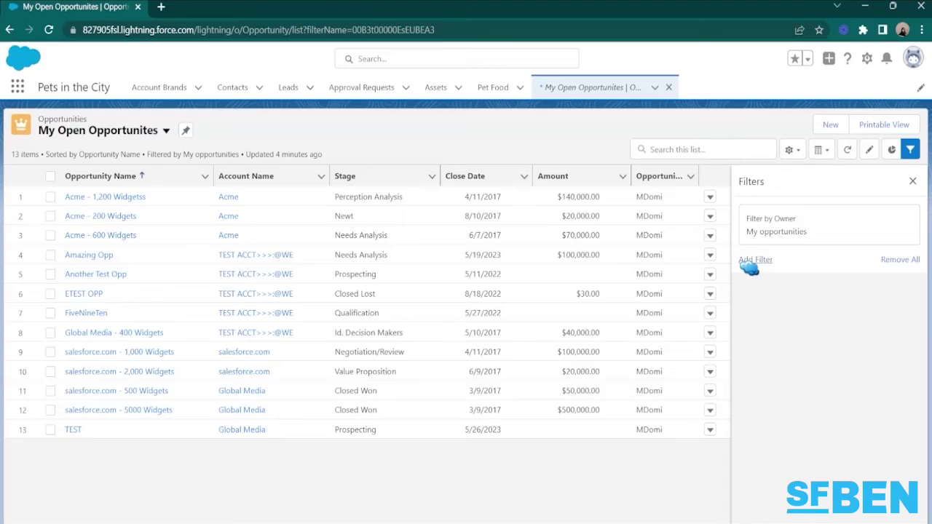
- Add a Closed equals False filter to My Open Opportunites and save the filters
left_click(750, 260)
left_click(626, 227)
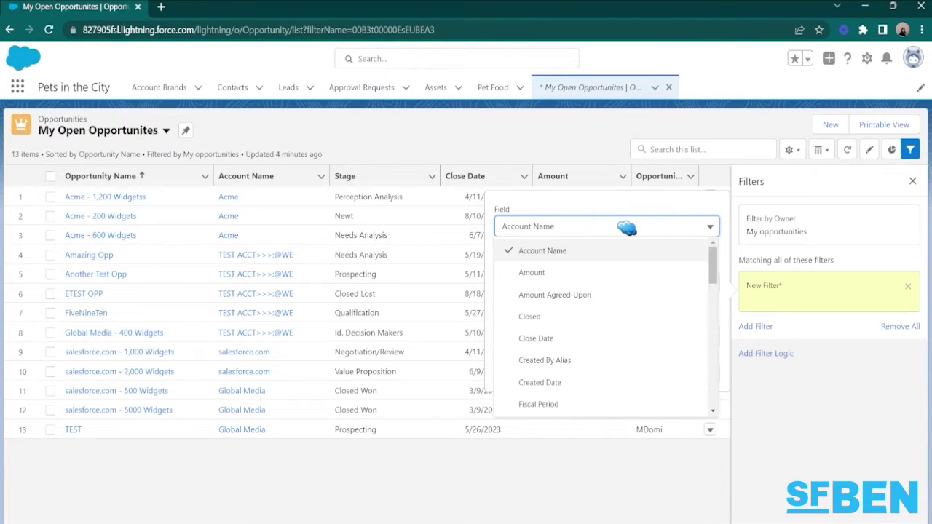
left_click(588, 318)
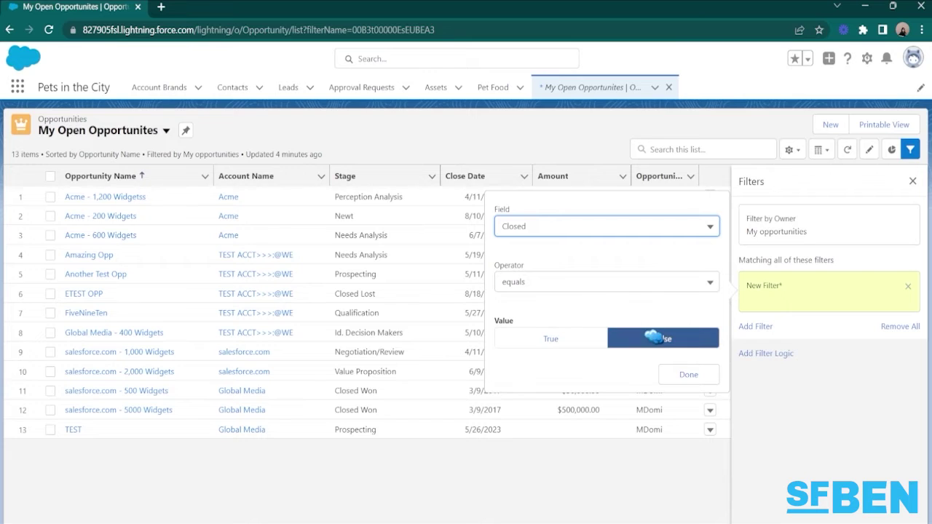
left_click(698, 371)
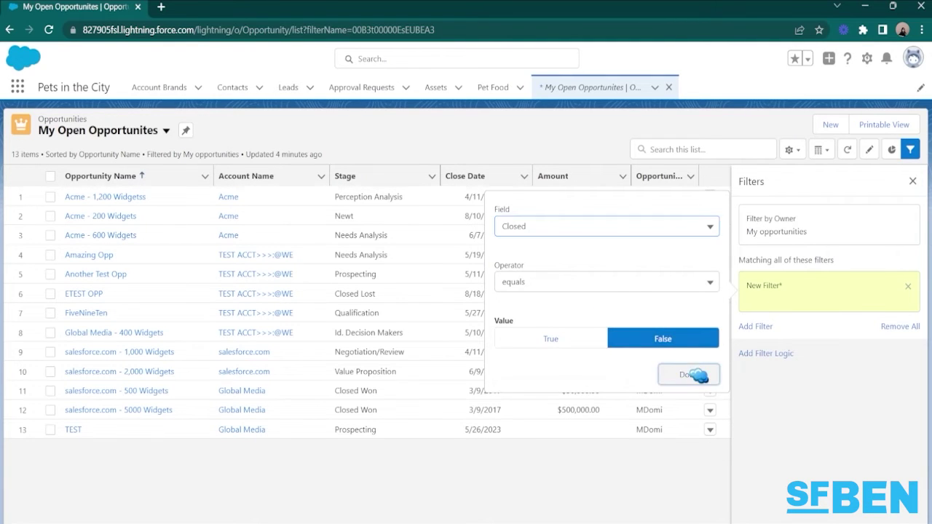
left_click(890, 184)
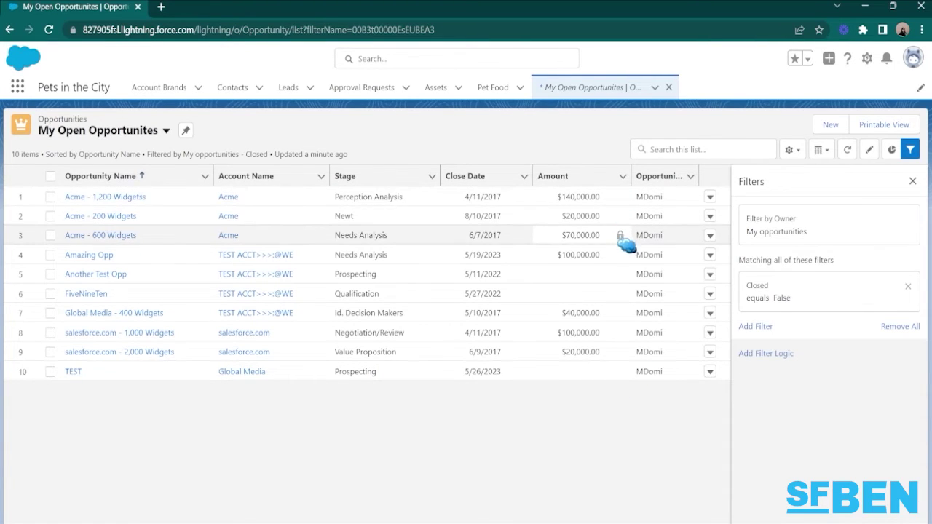
- Share the list view with the Team XRAY public group, save, and close the Filters panel
left_click(794, 151)
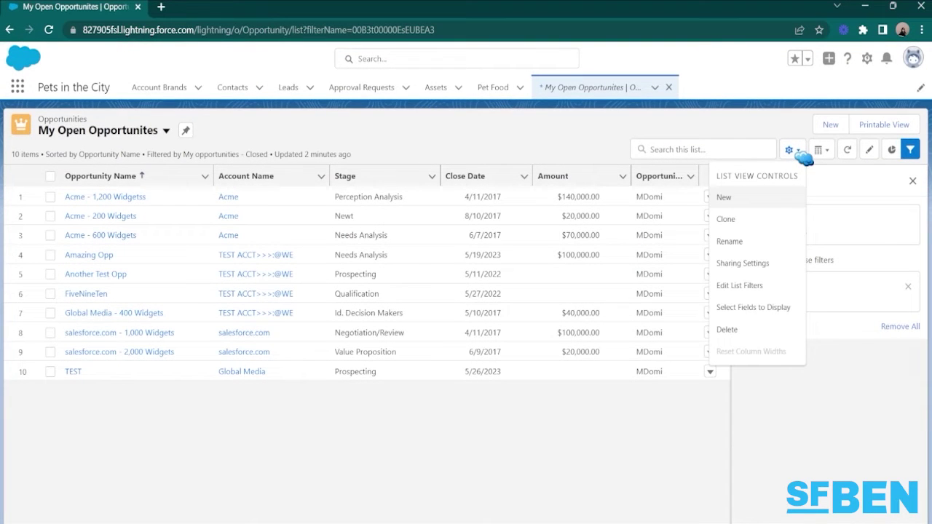
left_click(765, 265)
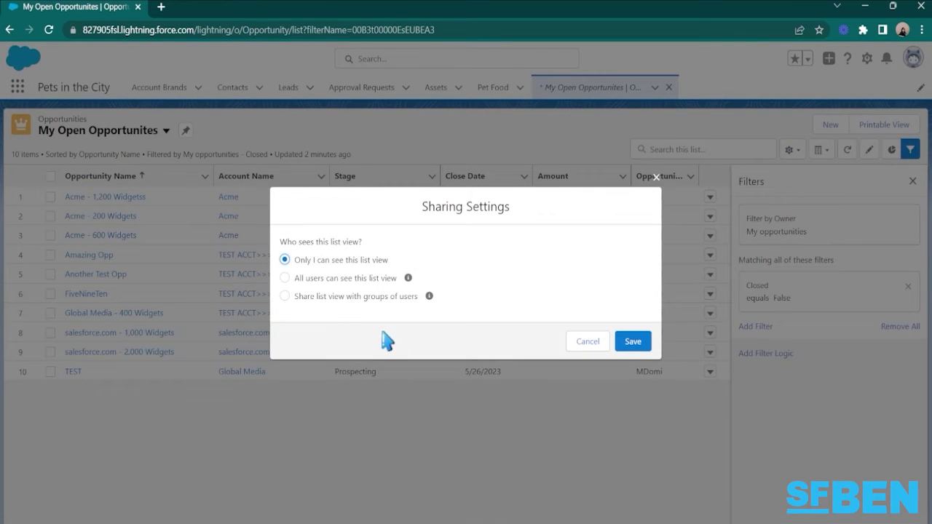
left_click(318, 299)
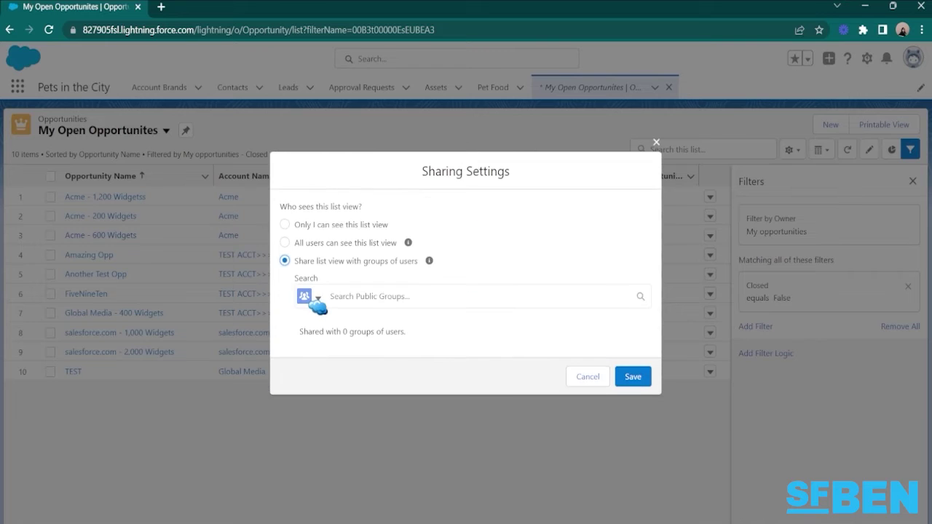
left_click(306, 296)
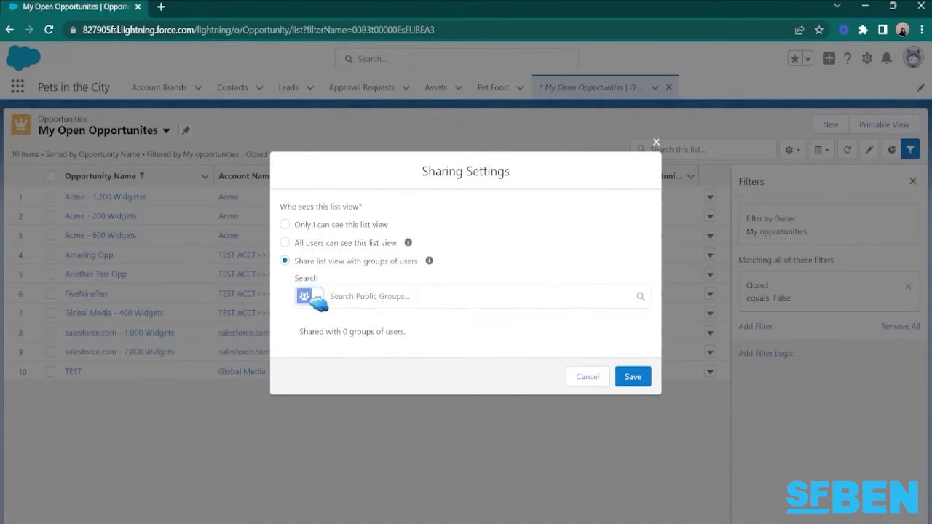
left_click(318, 299)
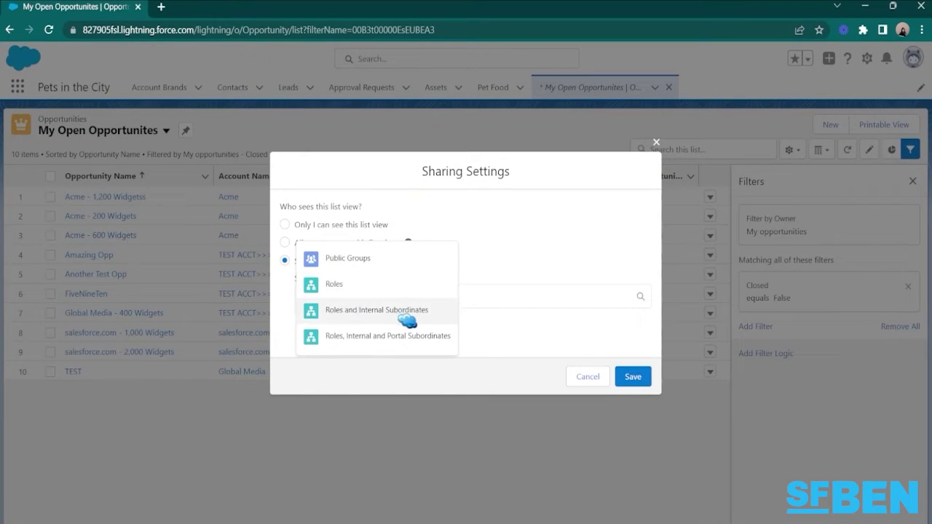
left_click(477, 353)
left_click(406, 300)
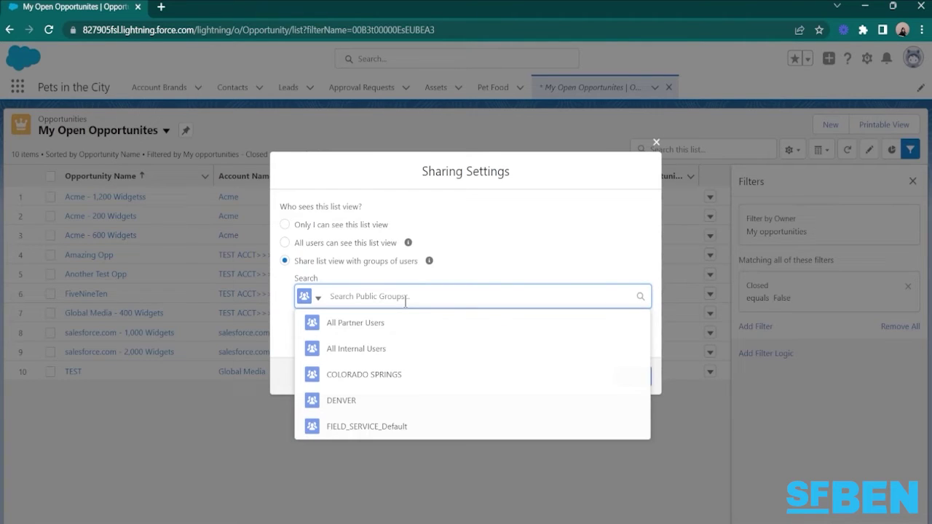
type("team")
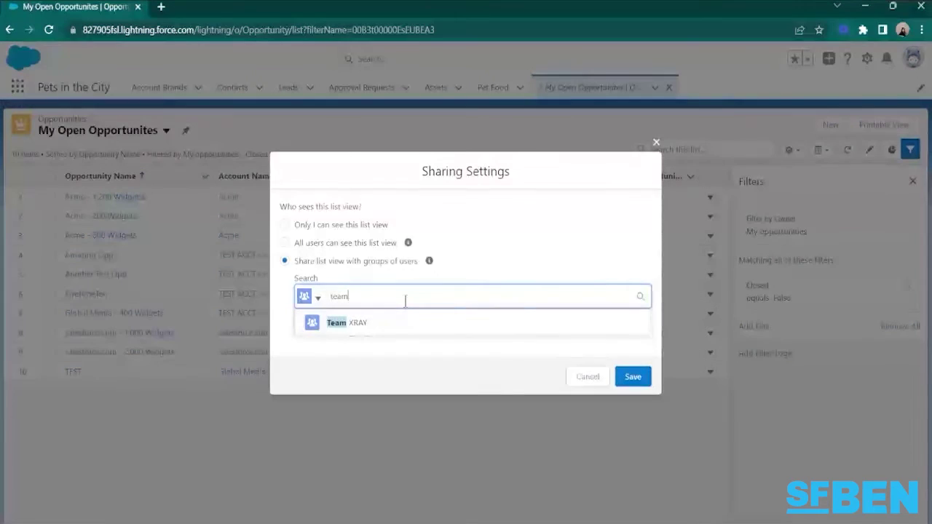
left_click(380, 328)
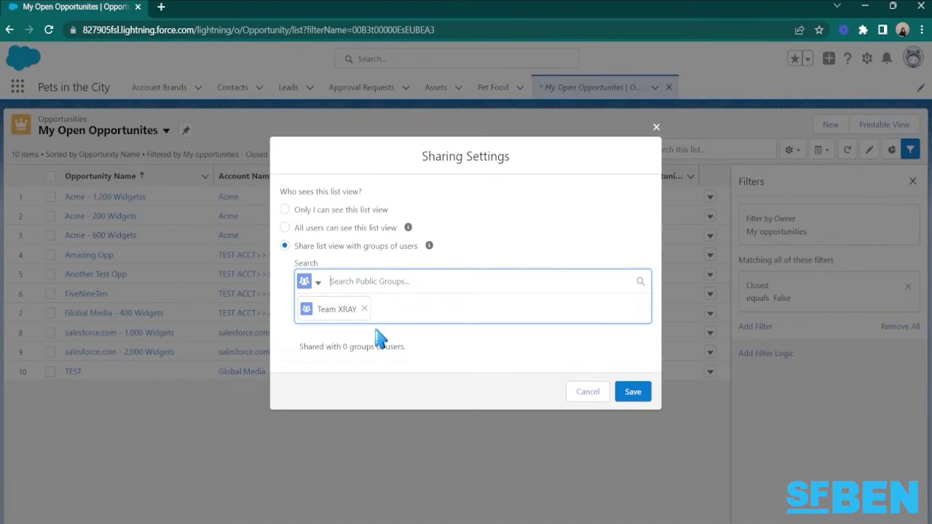
left_click(630, 392)
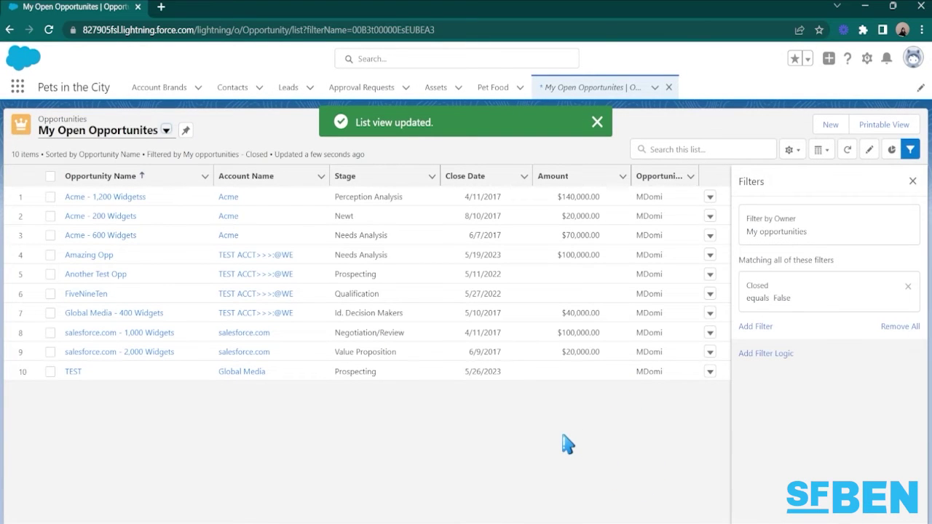
left_click(598, 123)
left_click(910, 149)
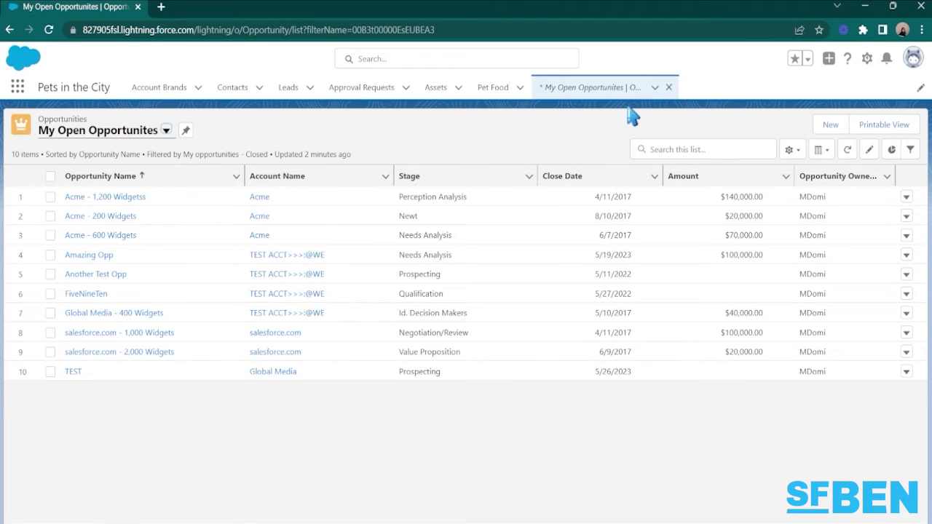
- Reopen Opportunities via 'oppo' search and switch to the My Open Opportunites view
left_click(668, 87)
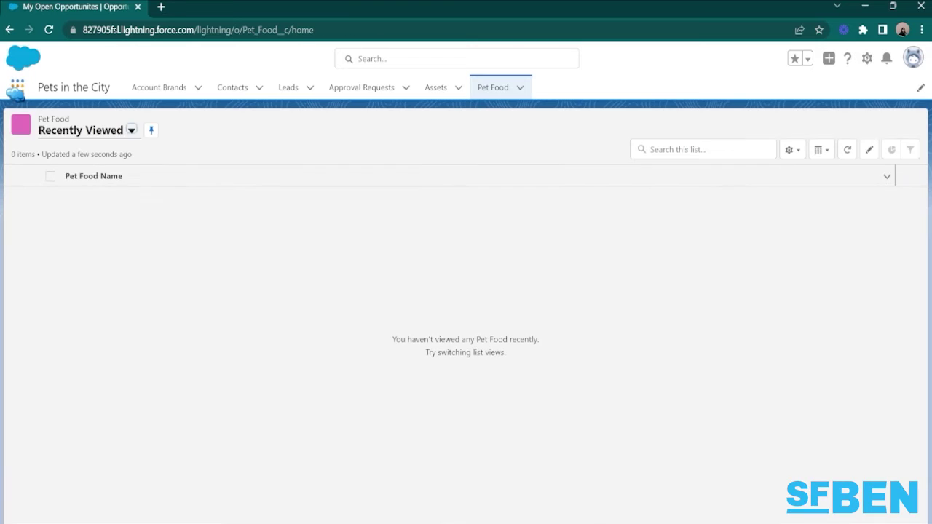
left_click(16, 89)
type("oppo")
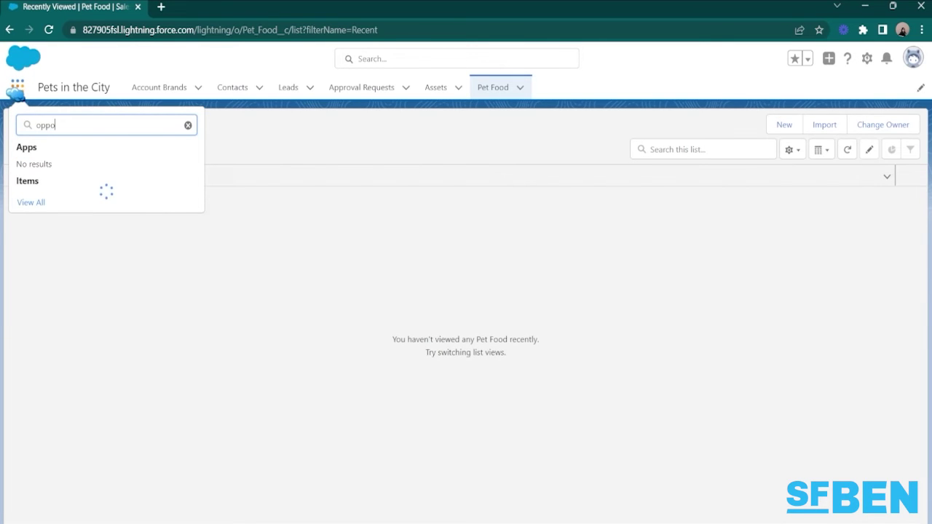
left_click(73, 207)
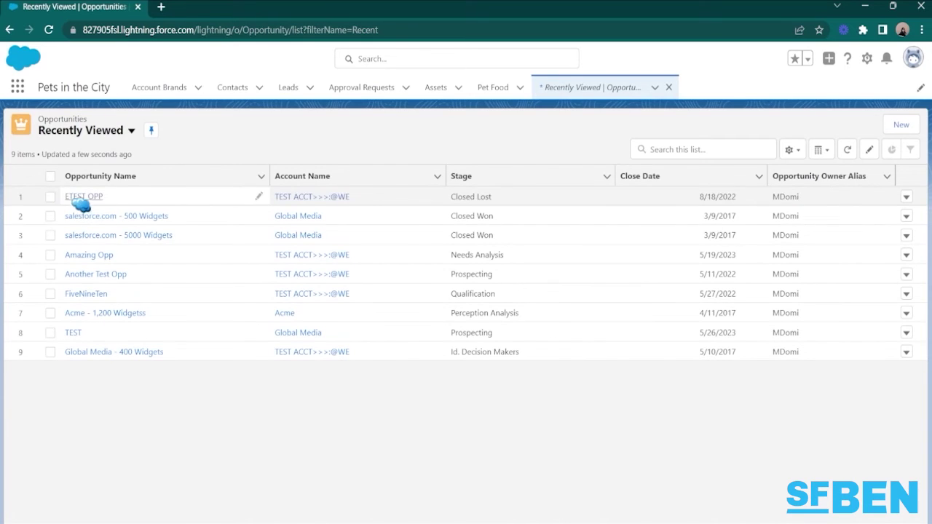
left_click(130, 130)
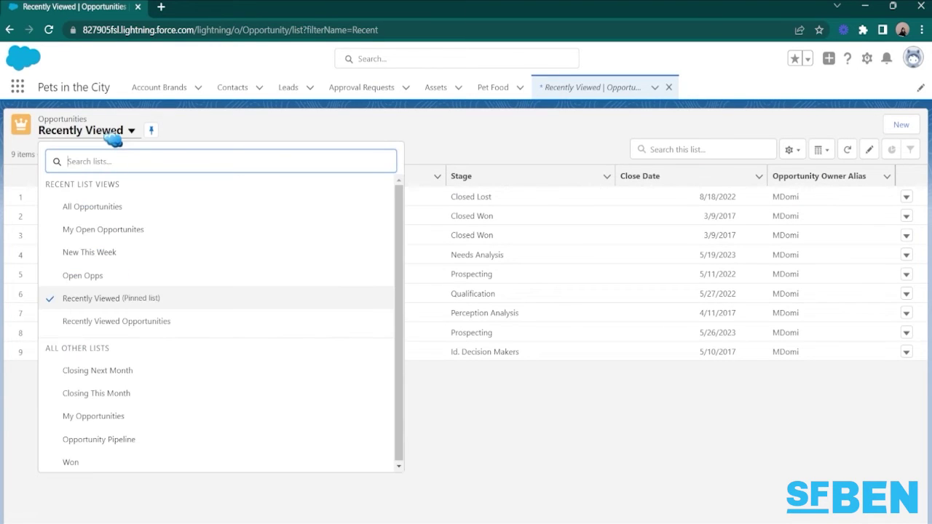
left_click(131, 235)
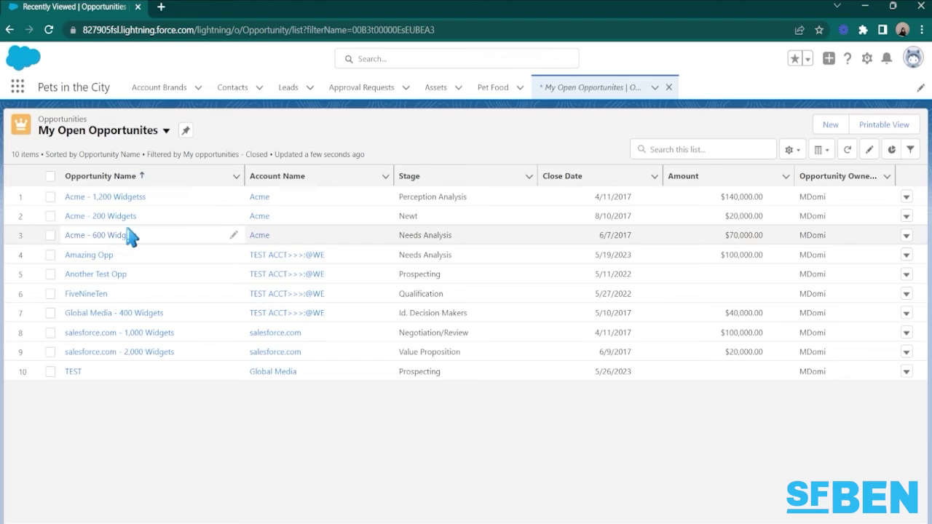
- Pin My Open Opportunites, then reopen Opportunities to confirm it loads by default
left_click(186, 131)
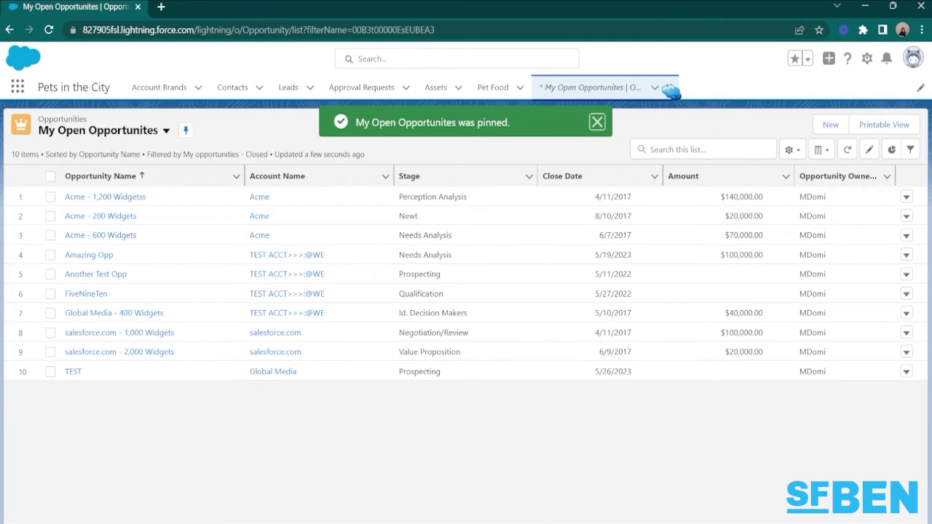
left_click(669, 87)
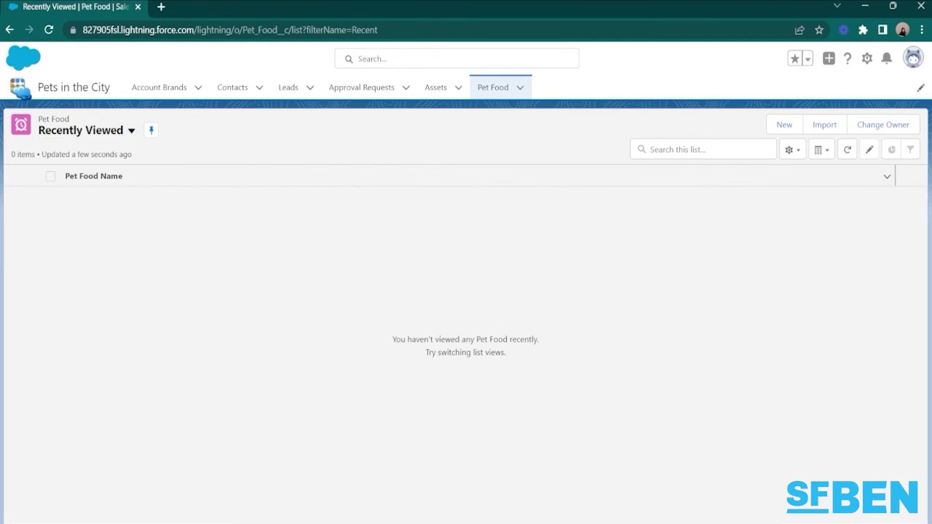
left_click(17, 87)
type("oppo")
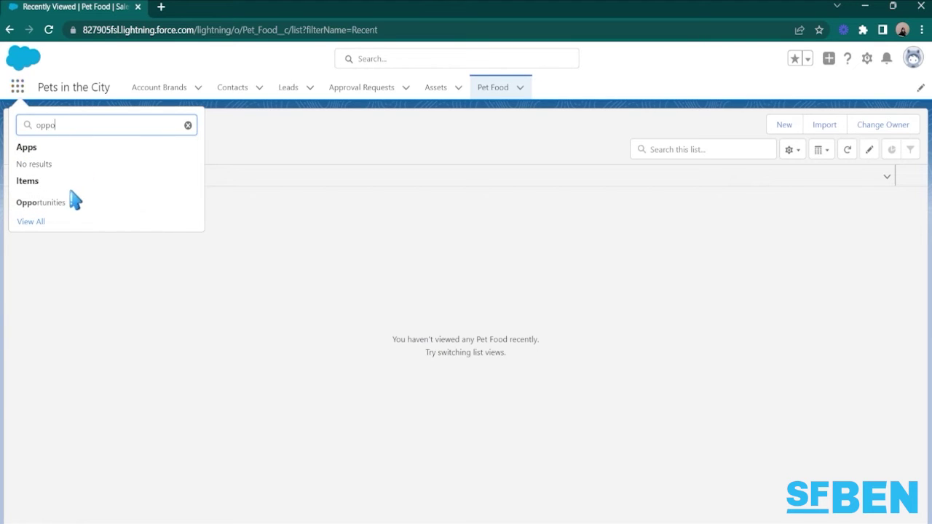
left_click(65, 204)
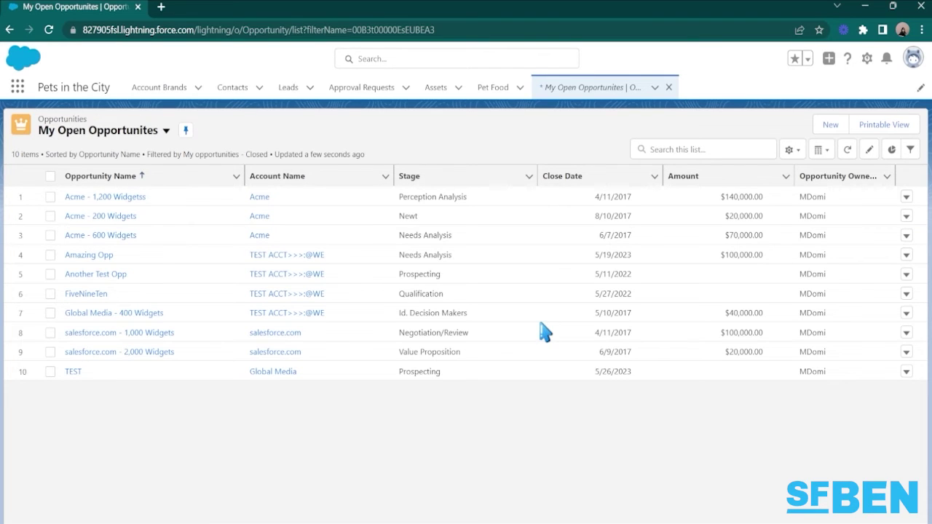
- Switch to the All Opportunities list view and bring up the Display As layout choices
left_click(130, 131)
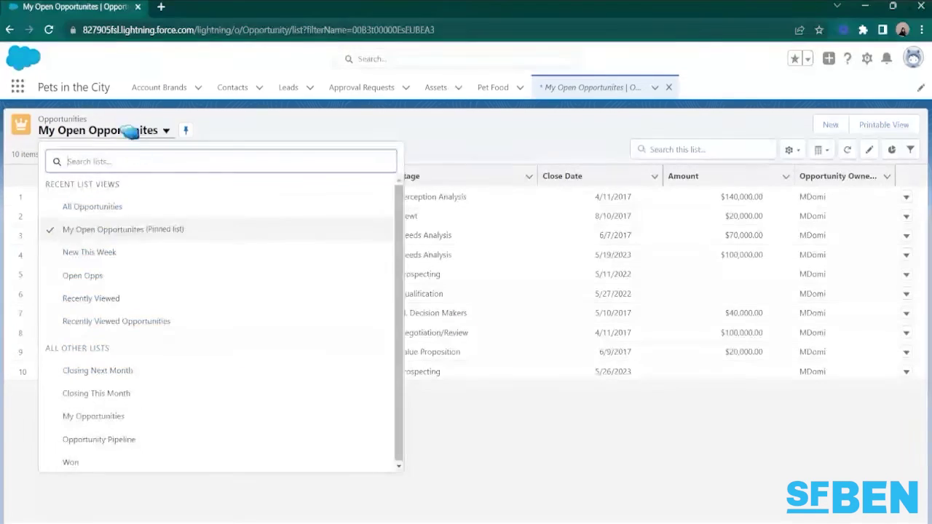
left_click(158, 208)
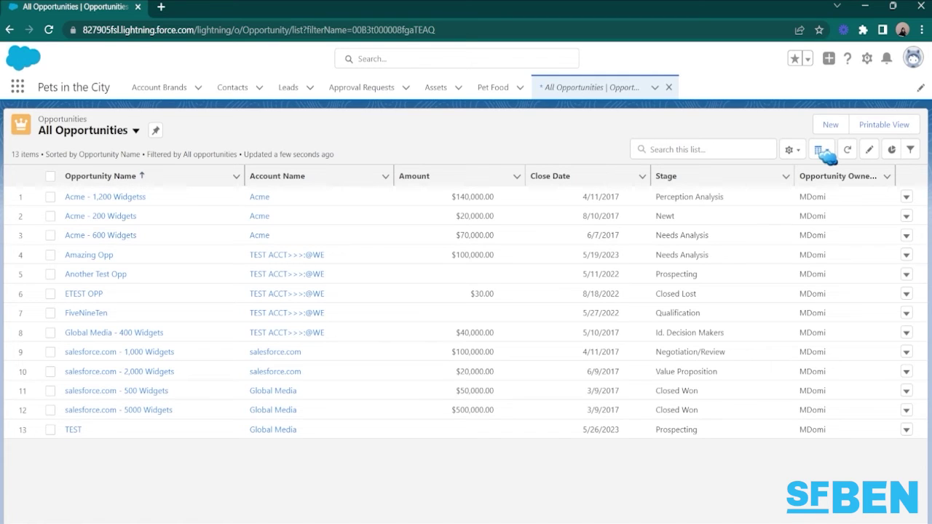
left_click(827, 155)
- Show Kanban, then move salesforce.com to Prospecting, TEST to Value Proposition, Acme 1,200 to Proposal/Price Quote
left_click(845, 221)
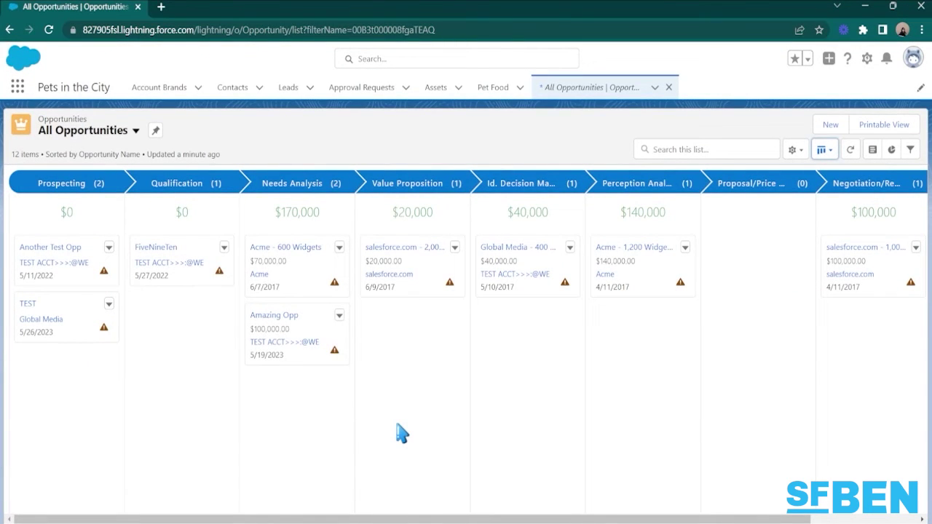
mouse_move(219, 271)
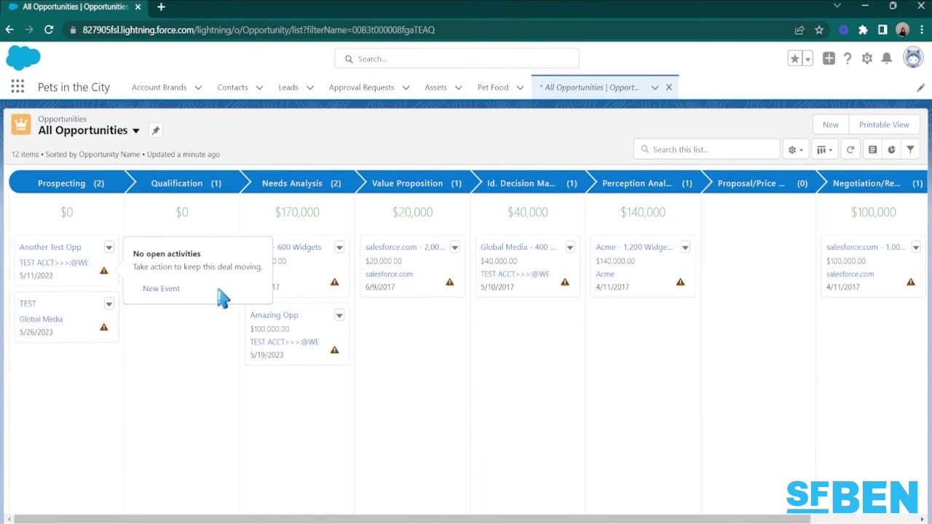
left_click_drag(45, 306, 150, 308)
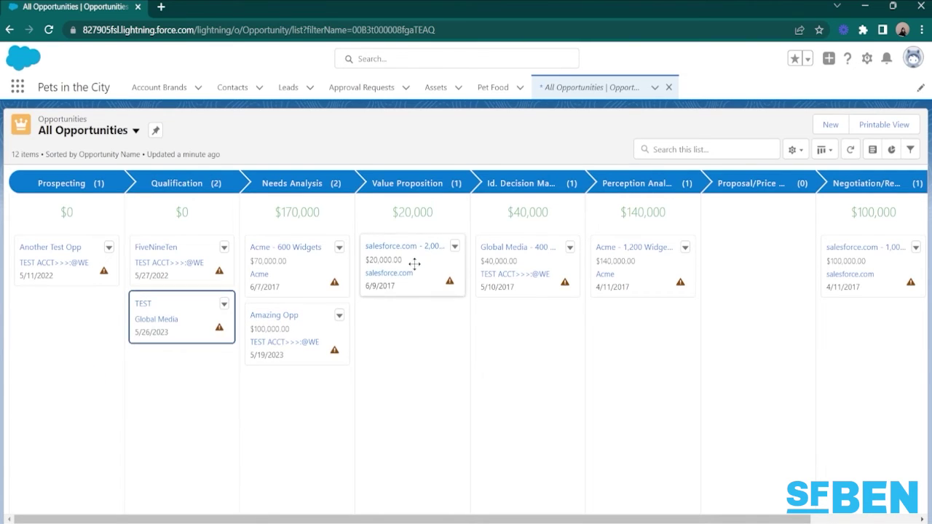
left_click_drag(414, 264, 94, 369)
left_click_drag(34, 306, 73, 315)
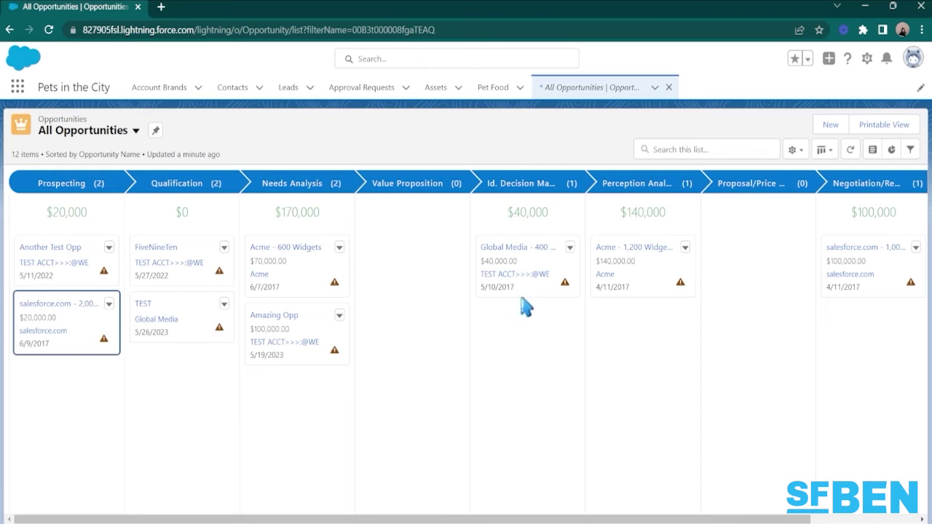
left_click_drag(371, 350, 385, 271)
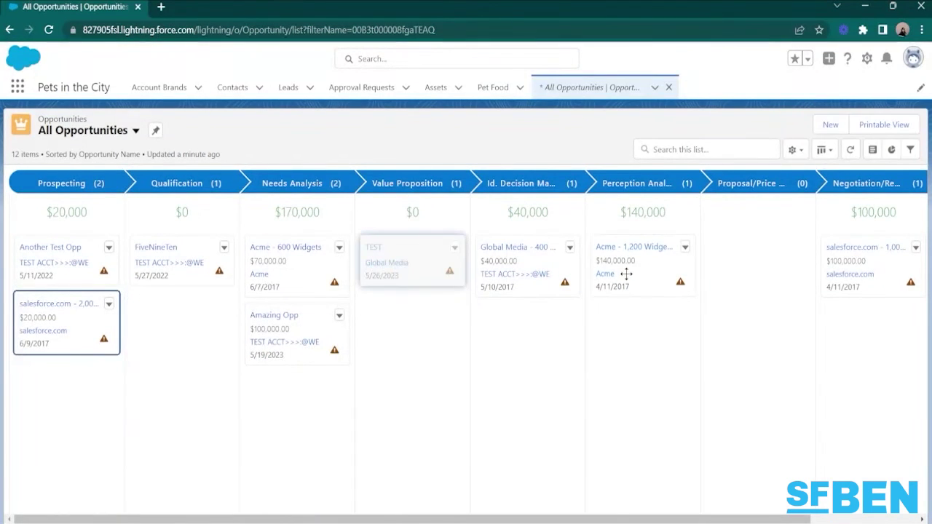
left_click_drag(625, 272, 681, 306)
left_click_drag(725, 250, 729, 255)
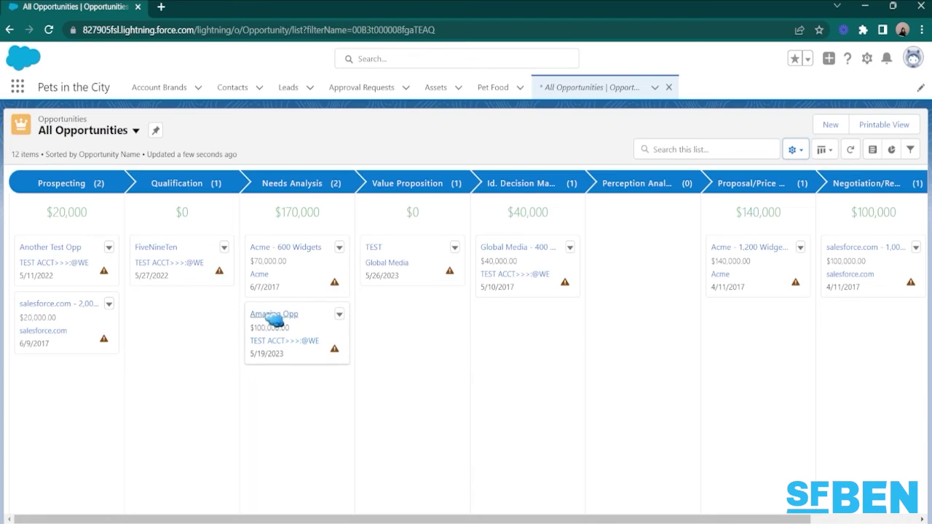
- In Kanban Settings, summarize by Number of Line Items and group columns by Type
left_click(334, 349)
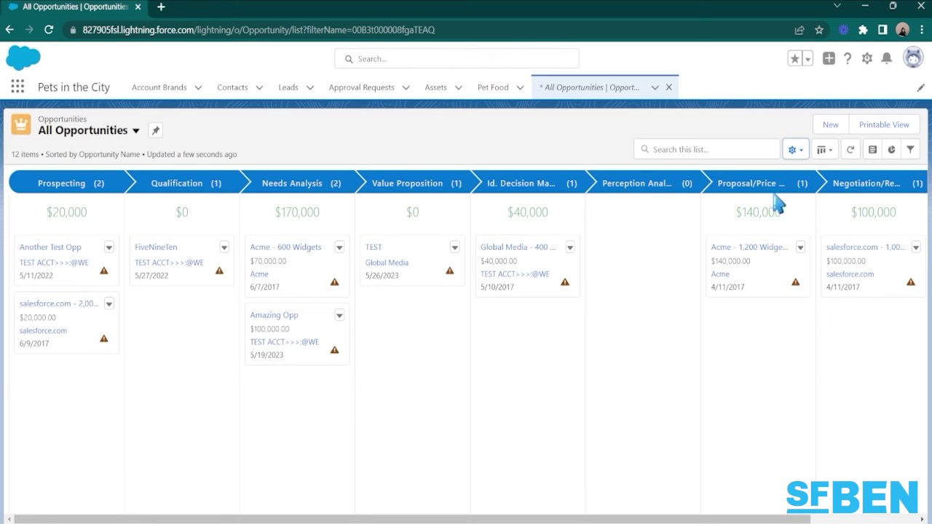
left_click(797, 151)
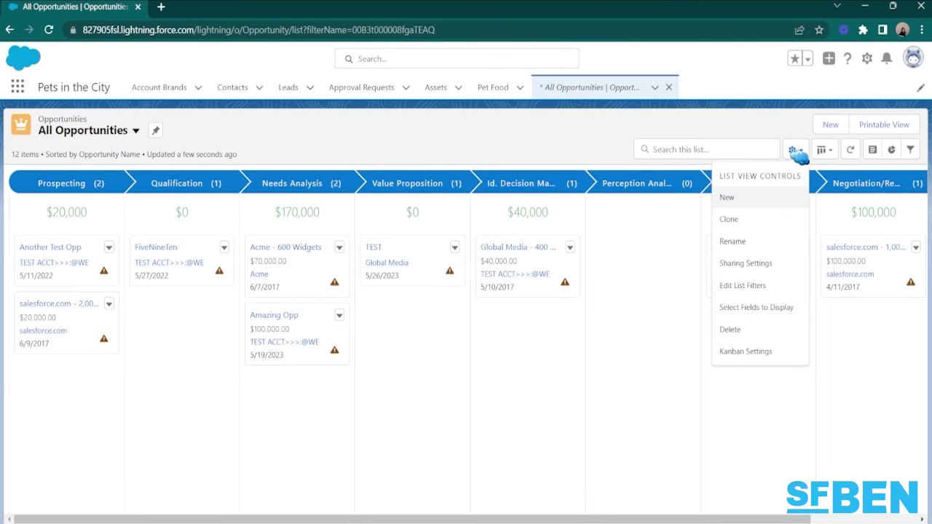
left_click(759, 355)
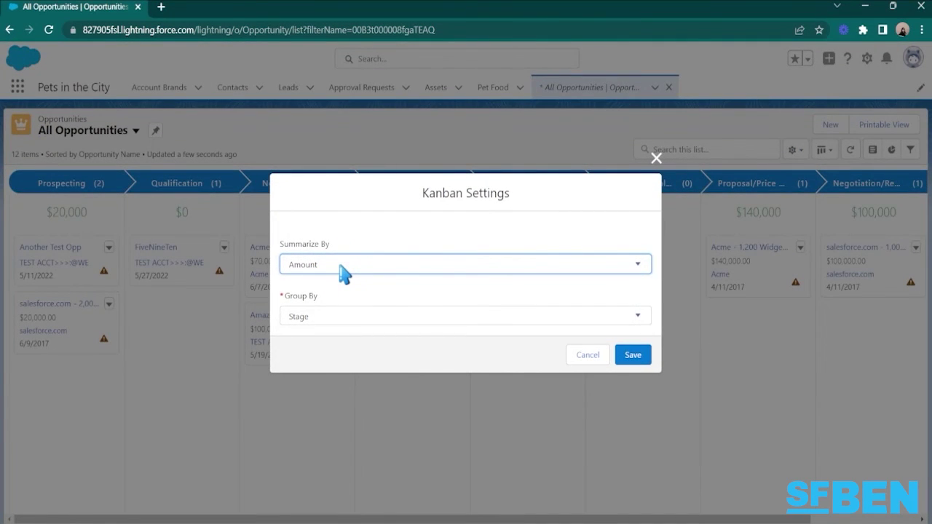
left_click(354, 321)
left_click(340, 321)
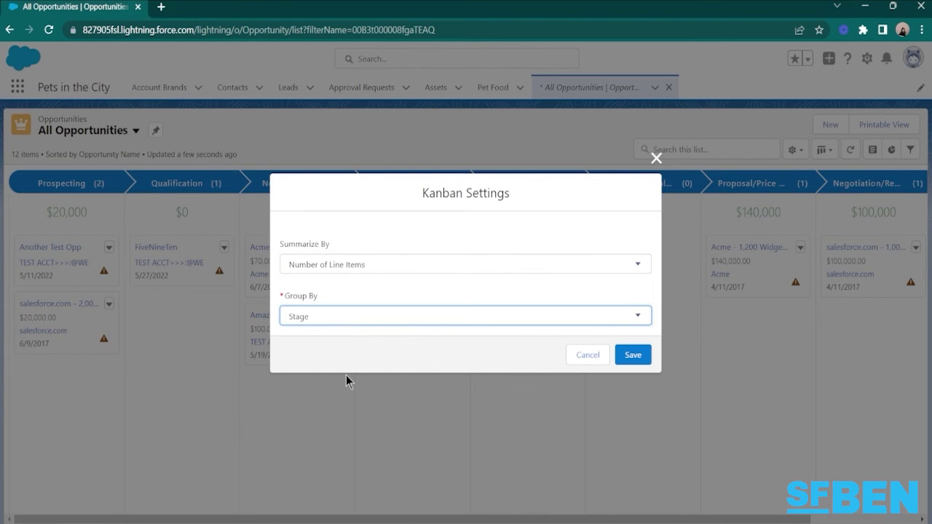
key("Down")
left_click(633, 356)
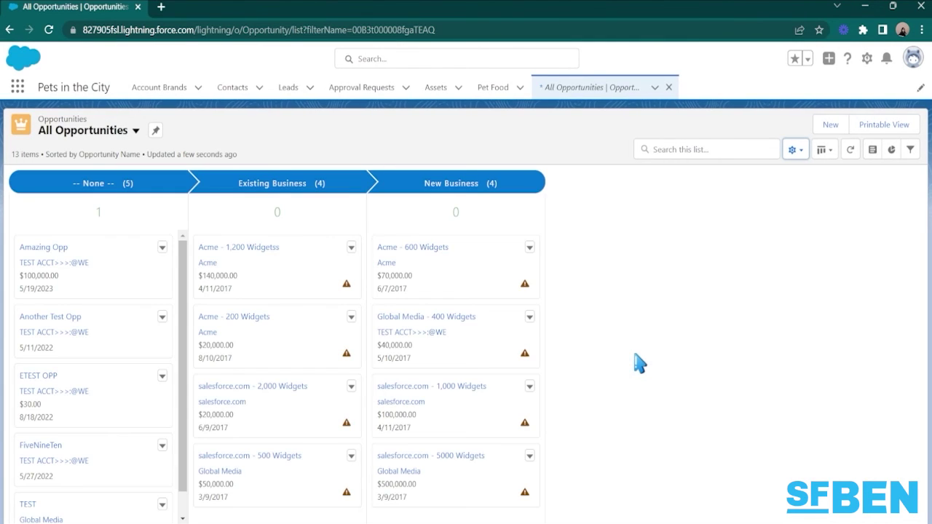